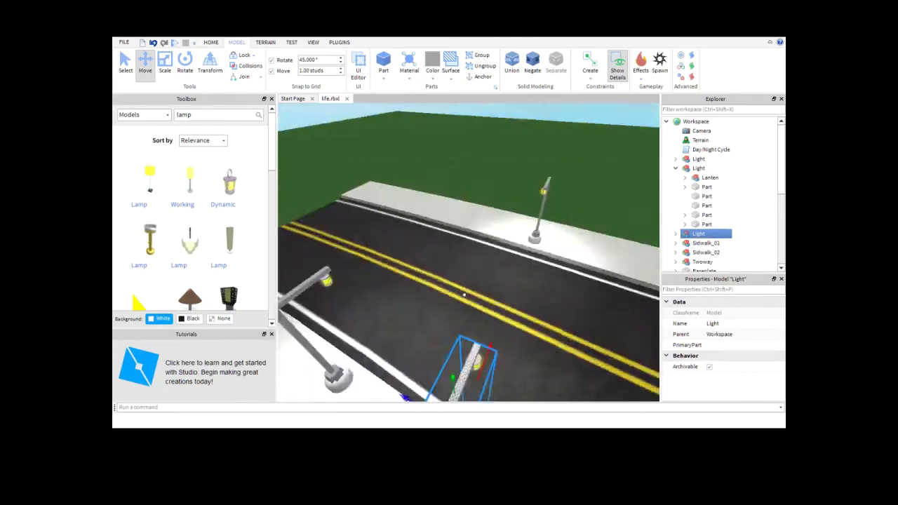
# Step: Duplicate the selected street lamp and place the copy on the opposite sidewalk, facing the road
pyautogui.hotkey('ctrl', 'd')
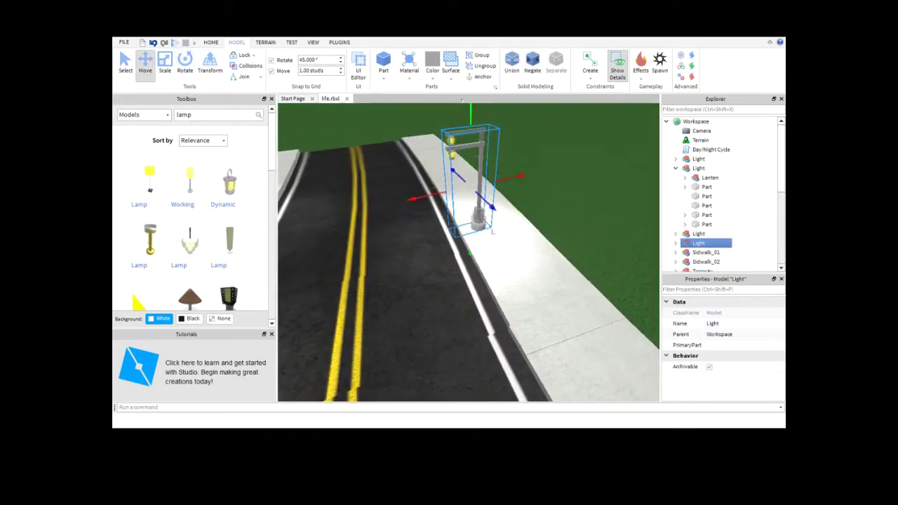
pyautogui.moveTo(461, 101); pyautogui.dragTo(455, 102, button='right')
pyautogui.scroll(-5, 492, 239)
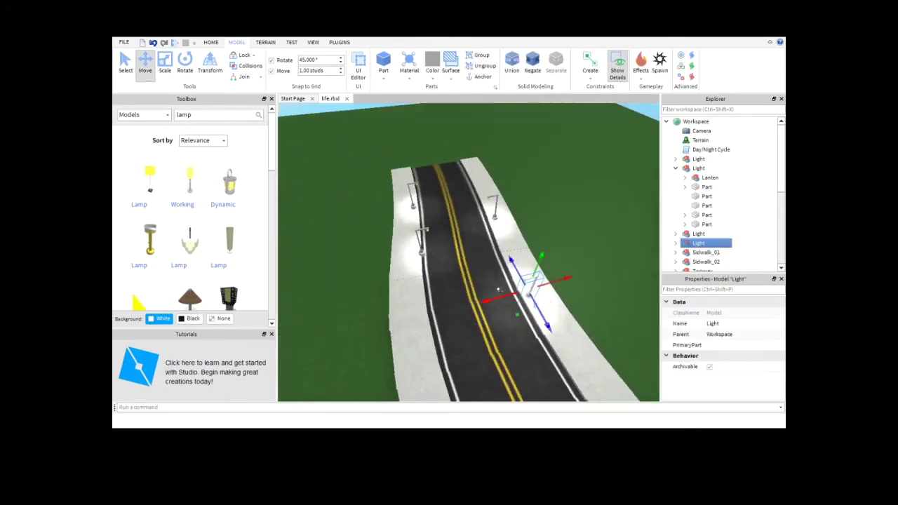
# Step: Playtest the lit street by walking forward, and end the test
pyautogui.press('F5')
pyautogui.press('w')
pyautogui.hotkey('shift', 'F5')
# Step: Filter the Explorer for "scr" and open the Script inside StarterGui
pyautogui.hotkey('ctrl', 'shift', 'x')
pyautogui.write('scr')
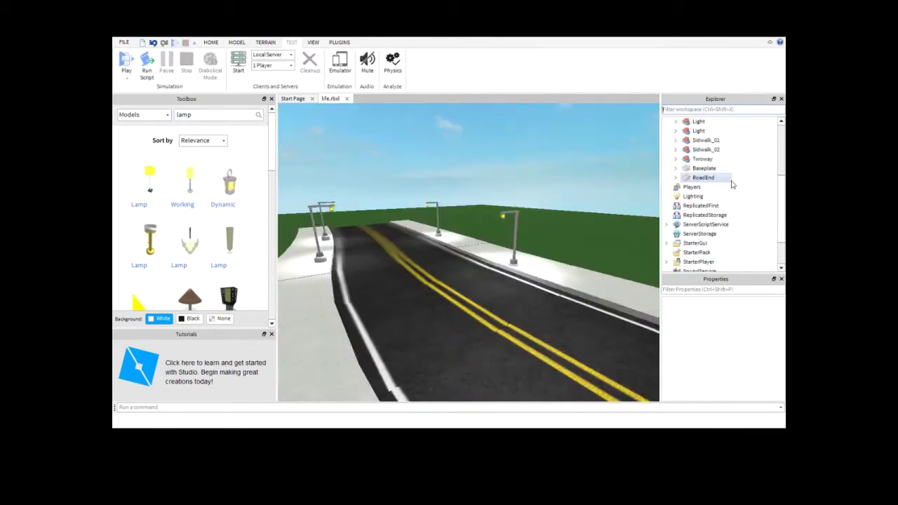
pyautogui.click(746, 214)
pyautogui.scroll(-1, 736, 181)
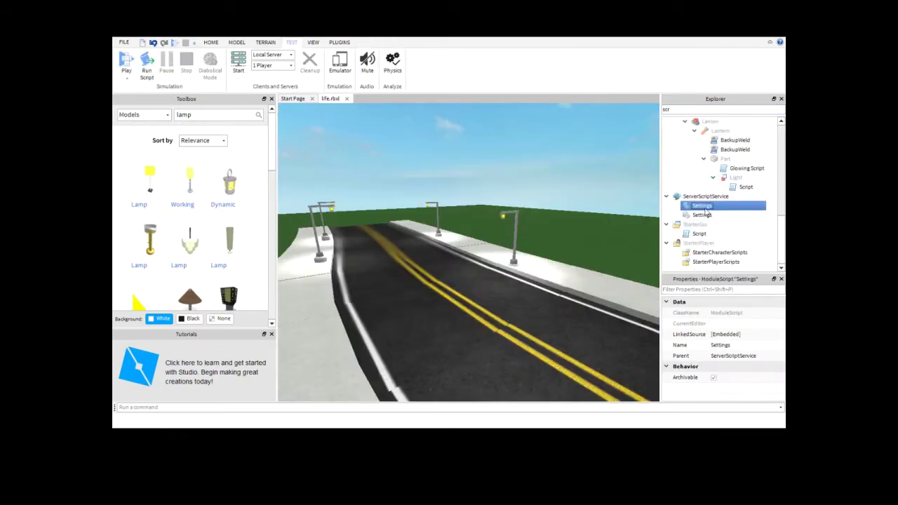
pyautogui.doubleClick(700, 233)
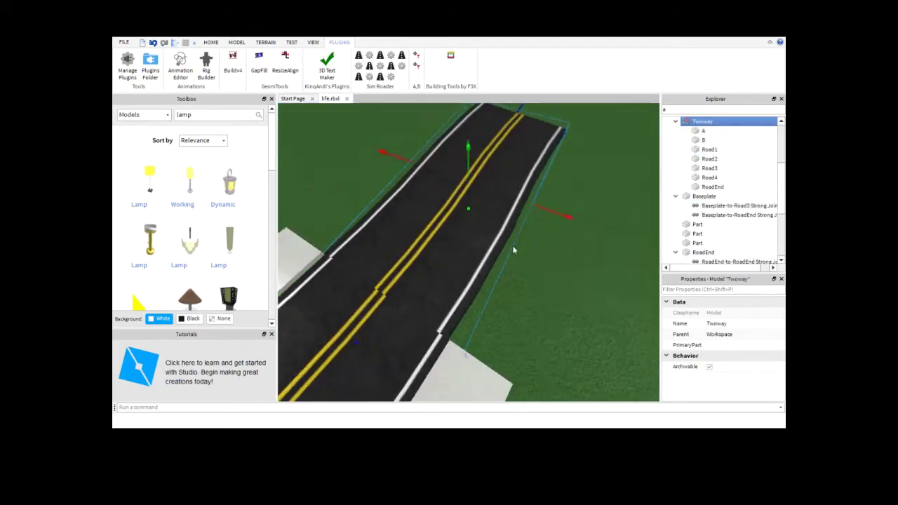
# Step: Remove the A and B marker parts from the new Twoway road model
pyautogui.click(704, 132)
pyautogui.keyDown('shift'); pyautogui.click(717, 140); pyautogui.keyUp('shift')
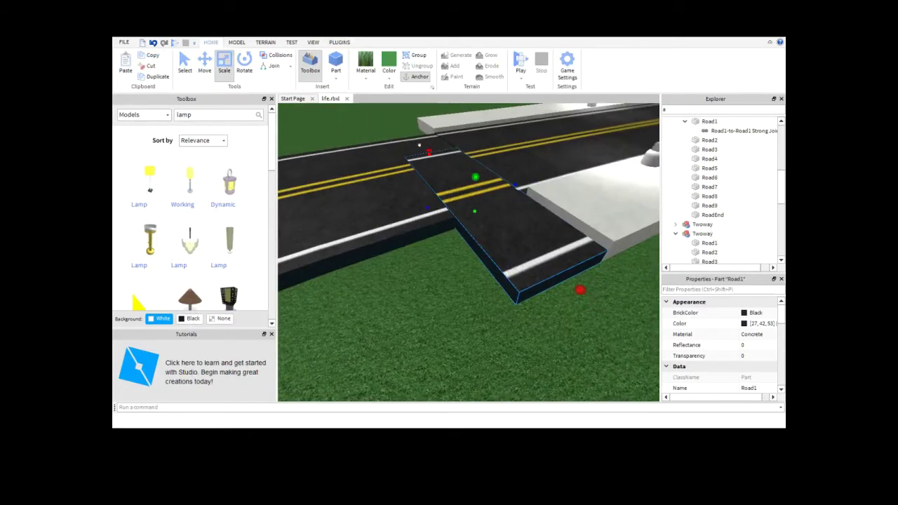
# Step: Turn the copied Road1 piece beside the new road into a sidewalk section by removing its texture and painting it light grey
pyautogui.click(451, 57)
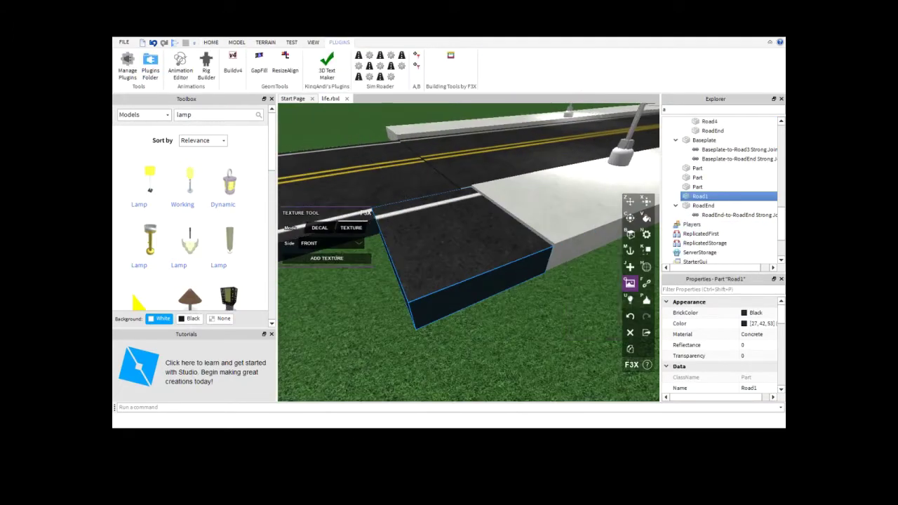
pyautogui.press('v')
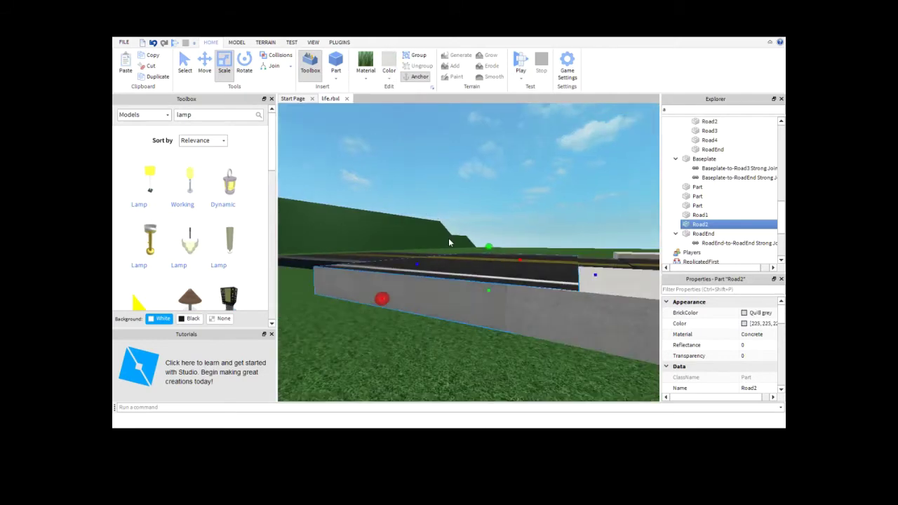
# Step: Fit the copied Road2 and Road3 pieces along the road edge as sidewalk sections and paint them Light stone grey
pyautogui.click(449, 222)
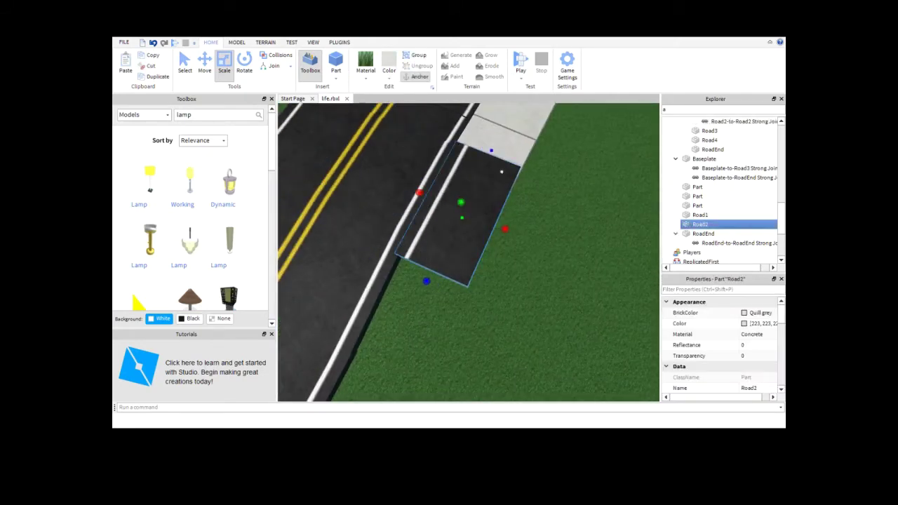
pyautogui.click(450, 58)
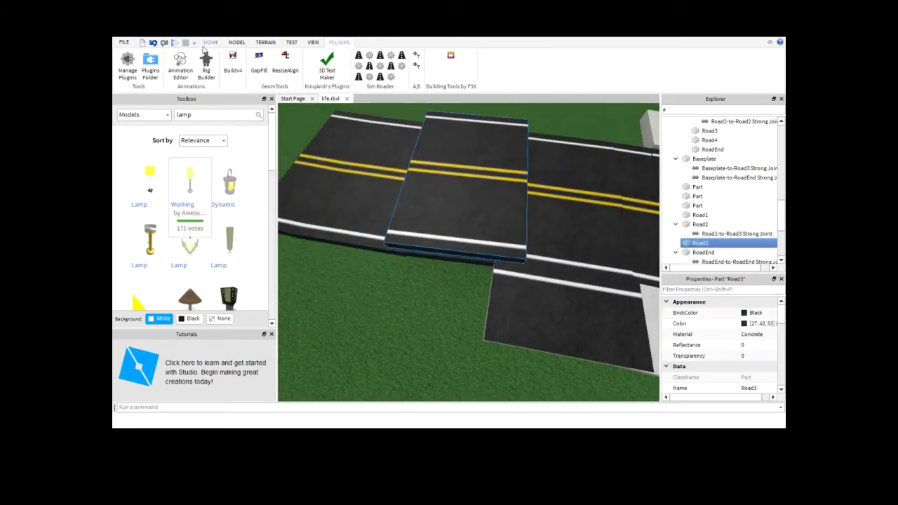
pyautogui.moveTo(463, 164); pyautogui.dragTo(431, 355)
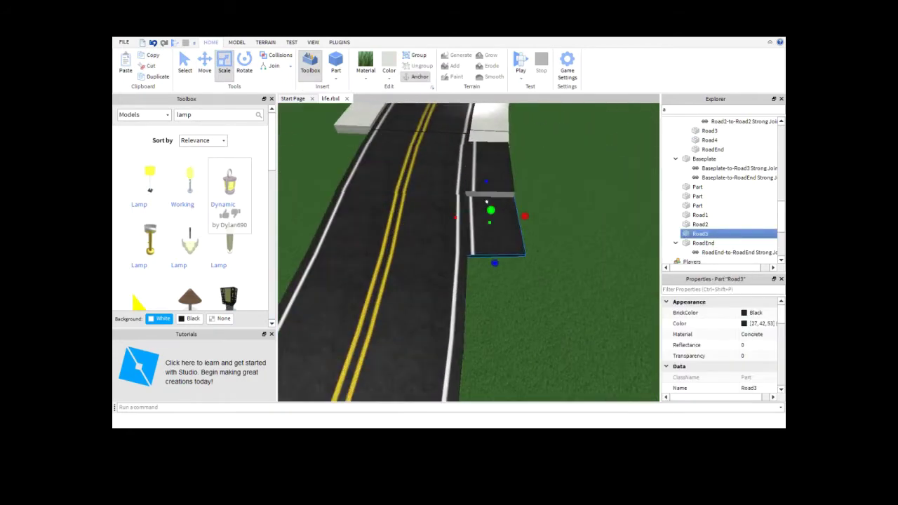
pyautogui.scroll(3, 575, 240)
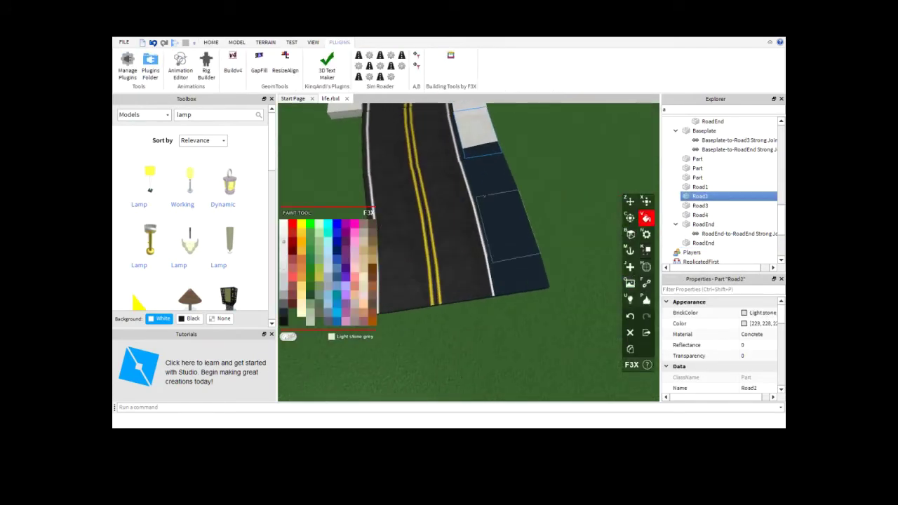
# Step: Group the new sidewalk sections into a model named Sidewalk_03
pyautogui.click(210, 42)
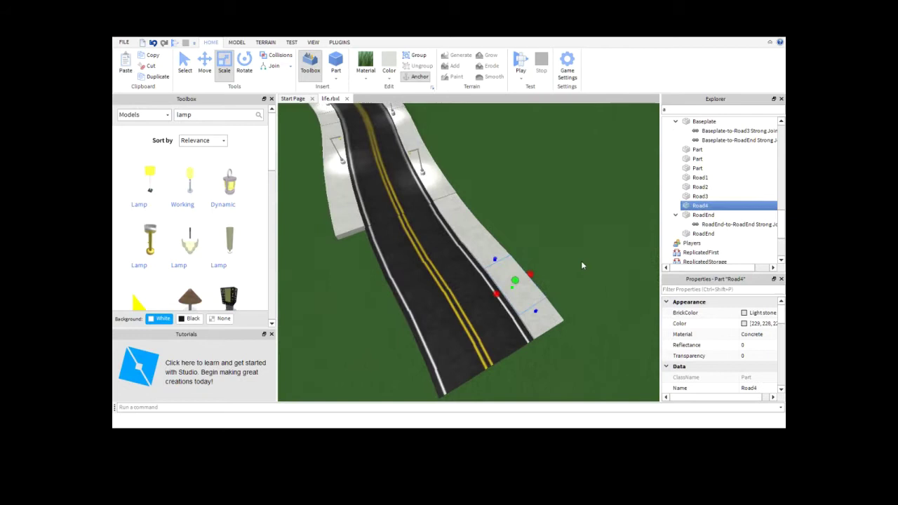
pyautogui.click(237, 42)
pyautogui.click(470, 56)
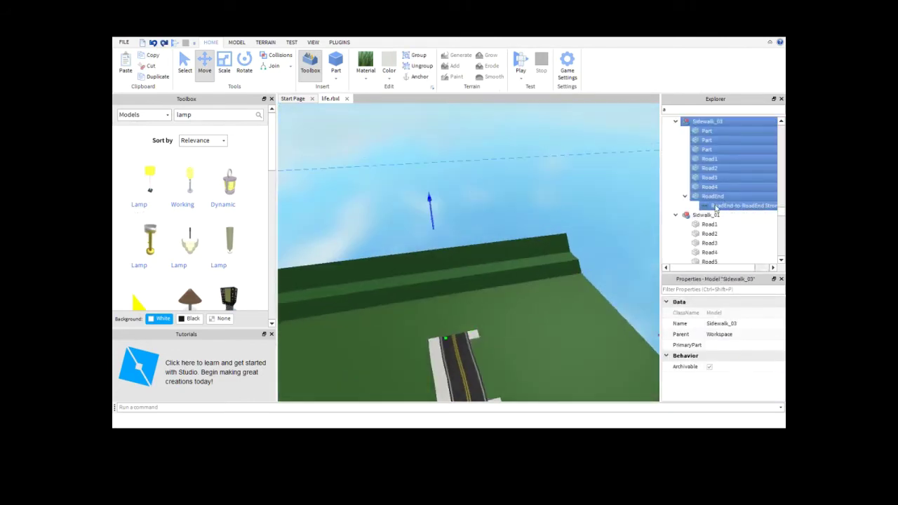
# Step: Copy the Sidewalk_03 road-edge pieces to the opposite side of the new road segment
pyautogui.click(740, 234)
pyautogui.scroll(2, 695, 232)
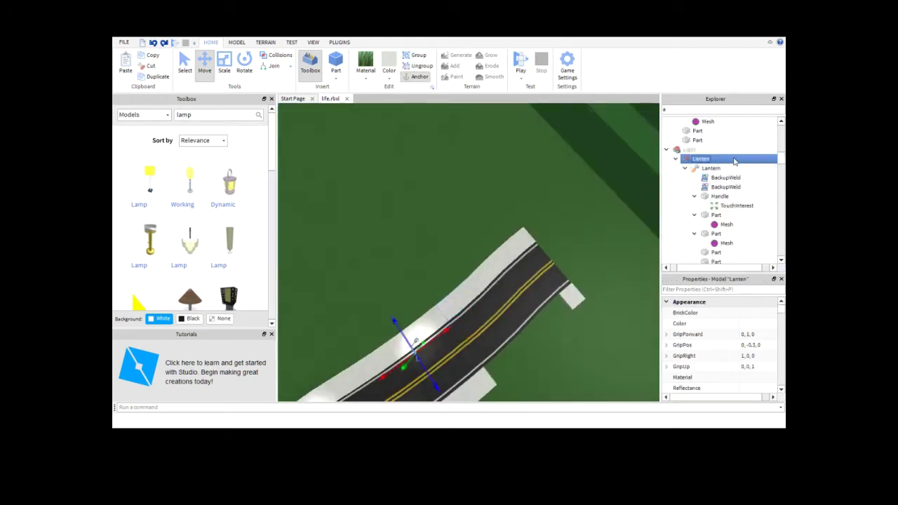
pyautogui.scroll(1, 740, 167)
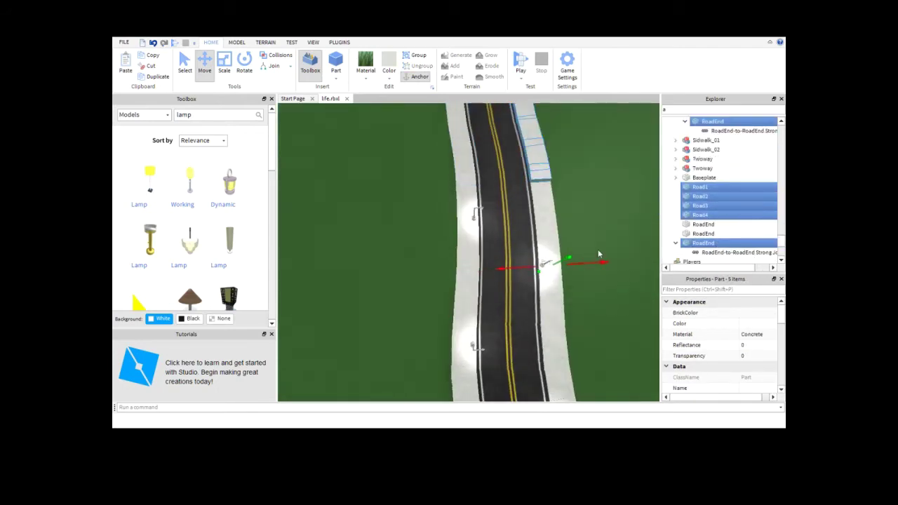
pyautogui.moveTo(601, 257); pyautogui.dragTo(608, 192, button='right')
# Step: Fit the copied sidewalk pieces against the existing sidewalk and add street lamps facing the road along the new segment
pyautogui.click(359, 171)
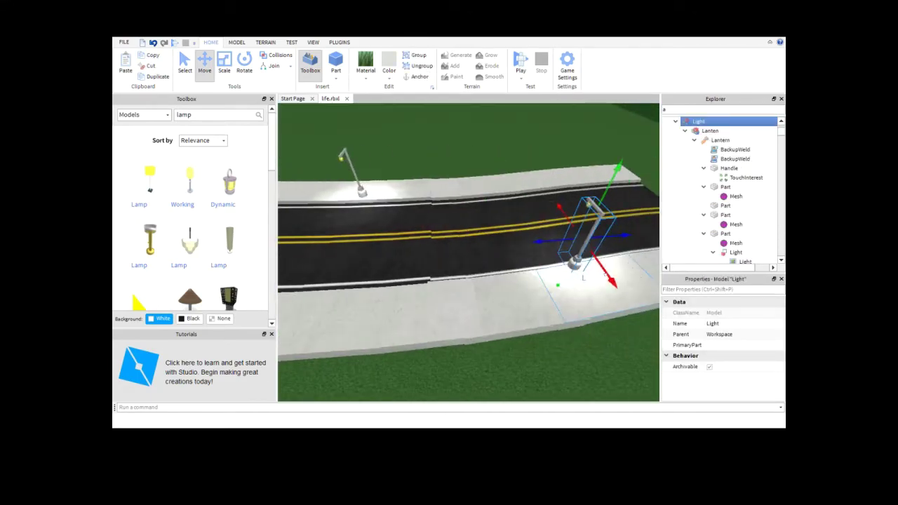
pyautogui.click(503, 343)
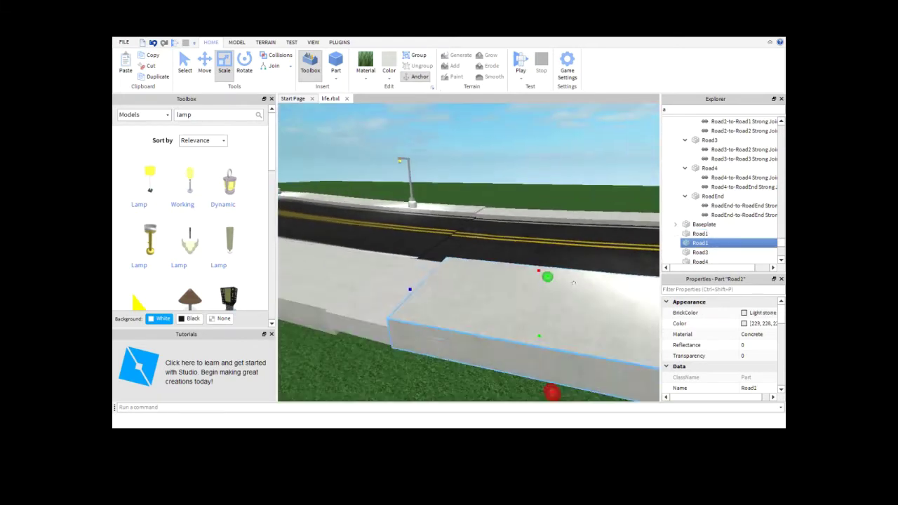
pyautogui.click(518, 238)
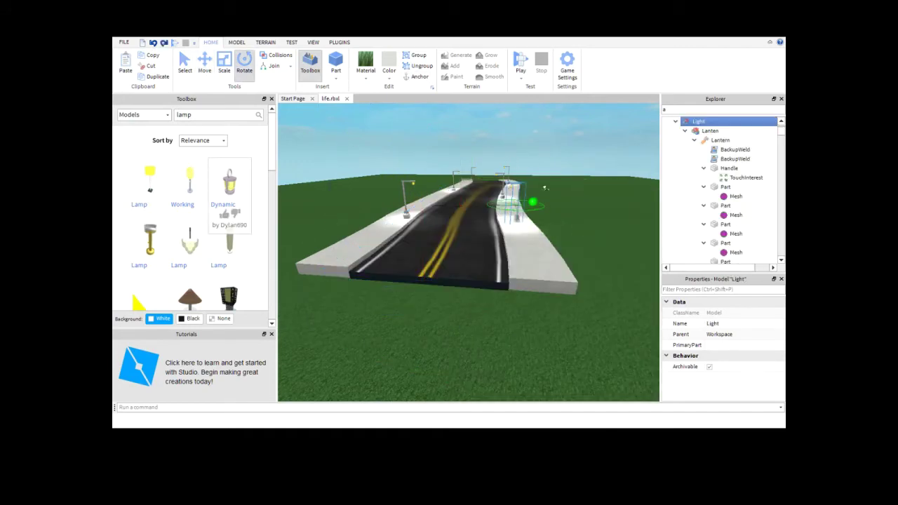
pyautogui.press('f')
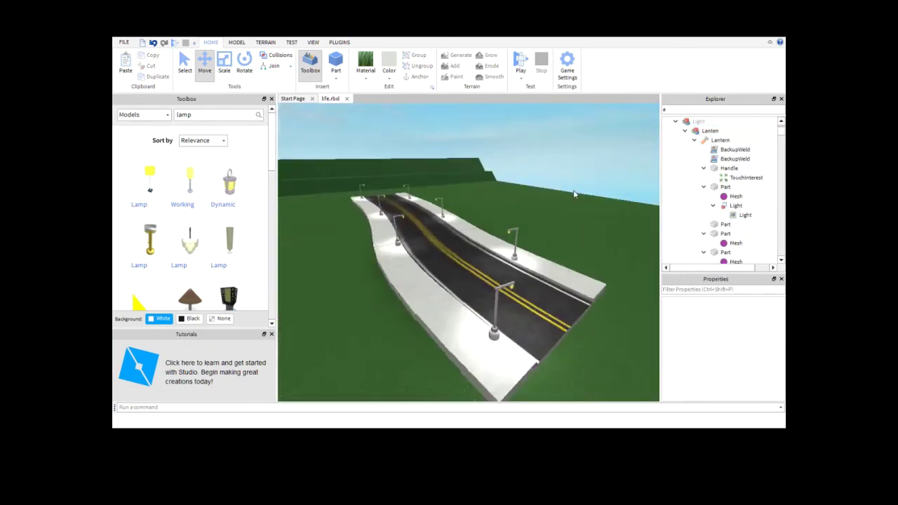
# Step: Playtest the extended street with its new sidewalks and lamps
pyautogui.click(521, 64)
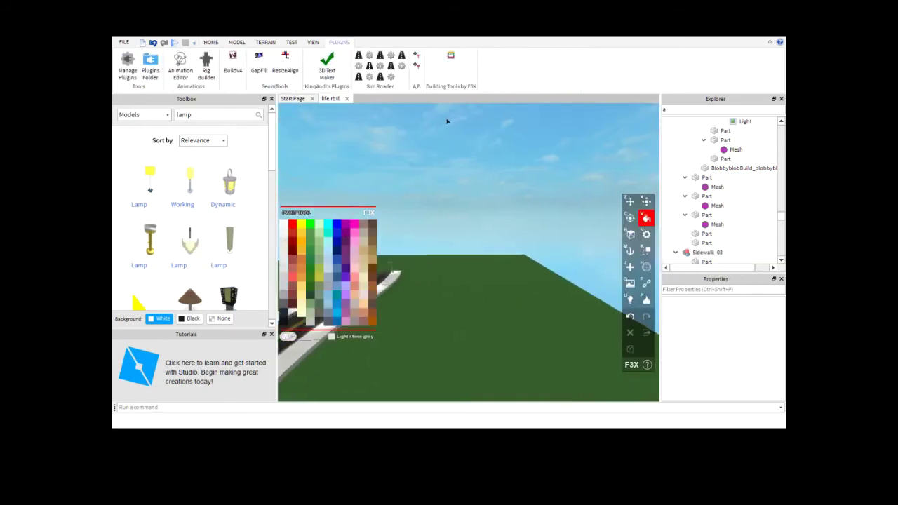
# Step: Search the toolbox models for "tree" and insert the smaller Pine Tree on the grass near the road
pyautogui.click(225, 116)
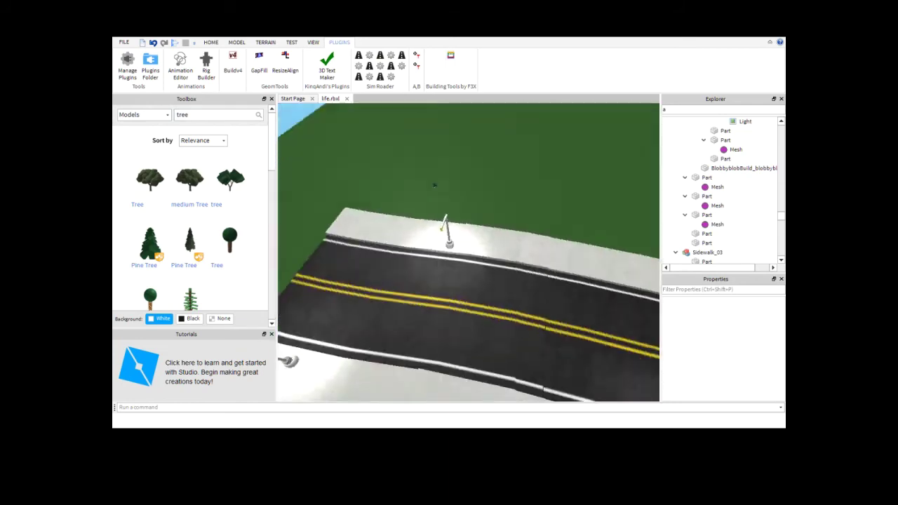
pyautogui.click(189, 242)
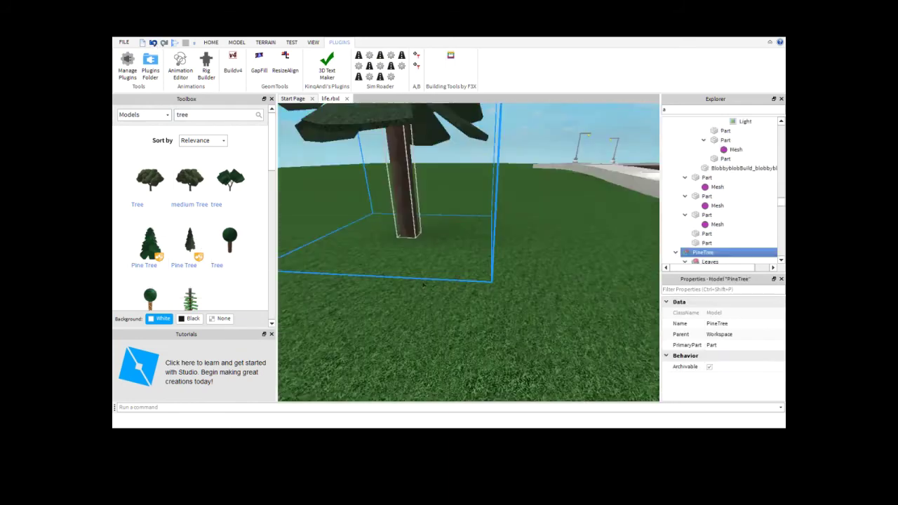